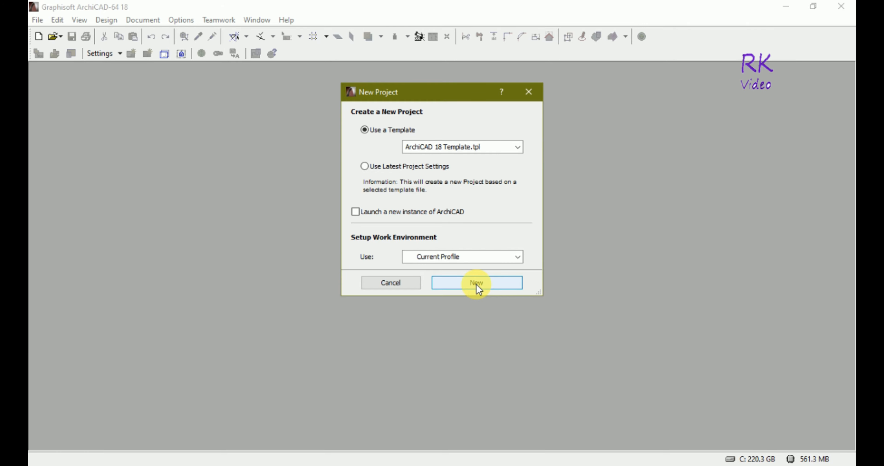
# Create a project from the ArchiCAD 18 template and draw a rectangular wall enclosure about 15856 by 11226 on the ground floor.
pyautogui.click(476, 283)
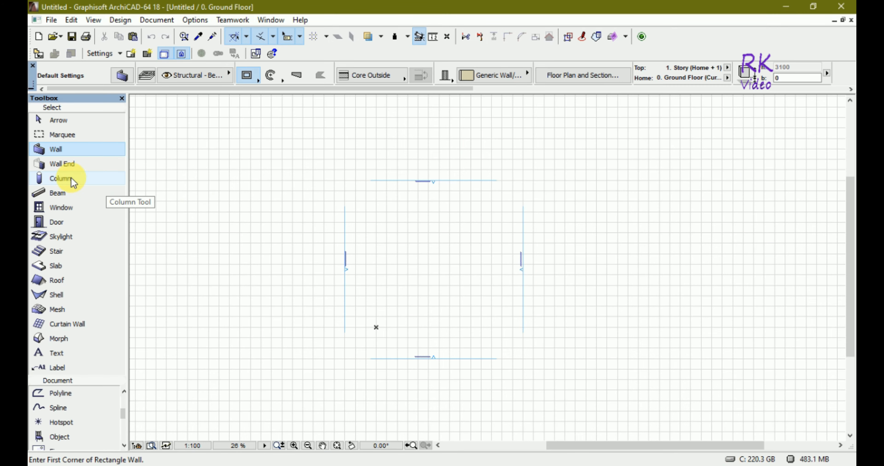
pyautogui.click(389, 235)
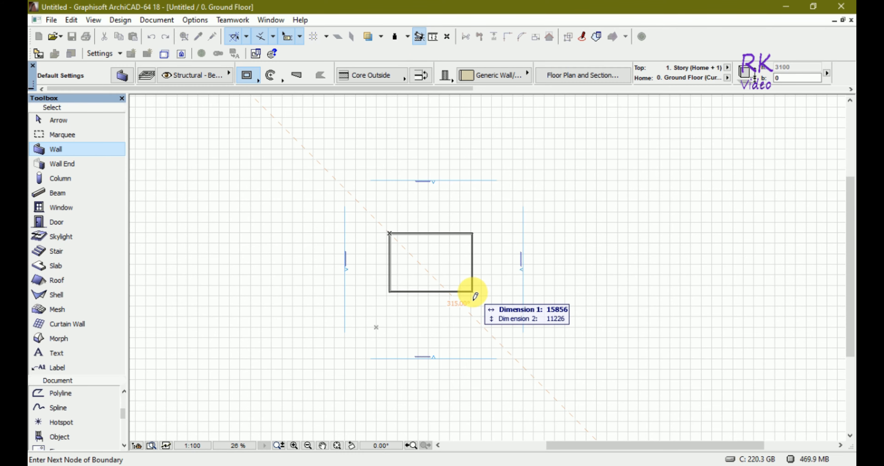
pyautogui.click(473, 292)
pyautogui.scroll(1, 473, 271)
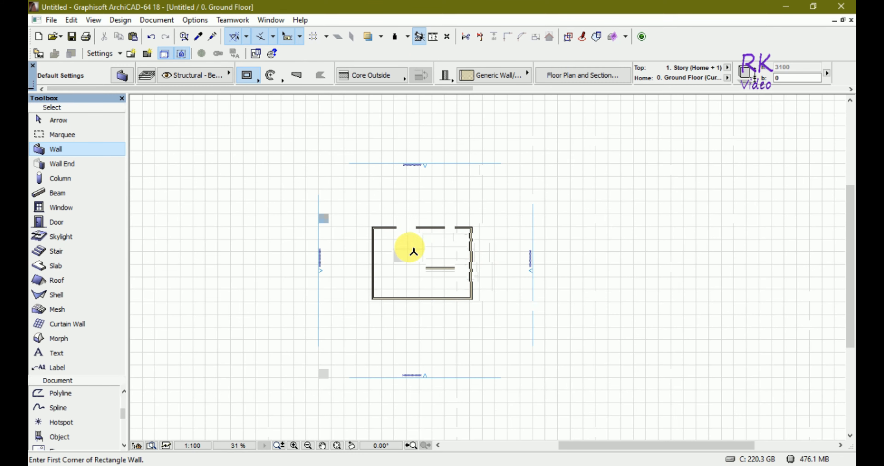
pyautogui.scroll(5, 413, 252)
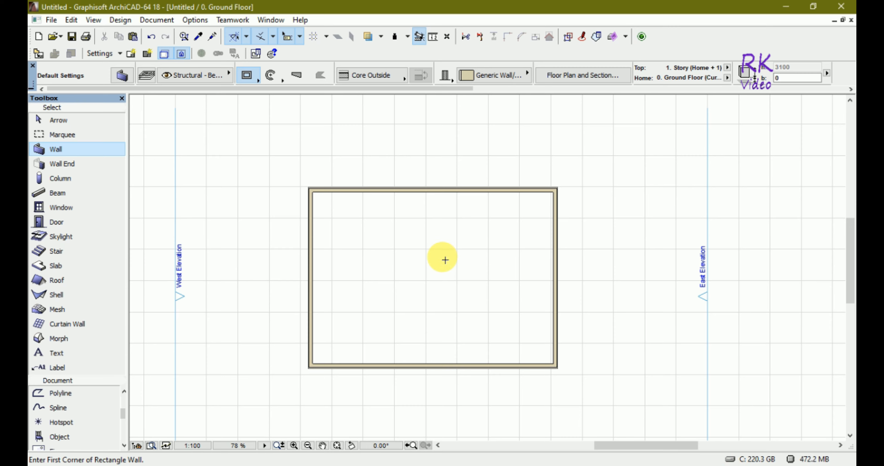
pyautogui.press('Escape')
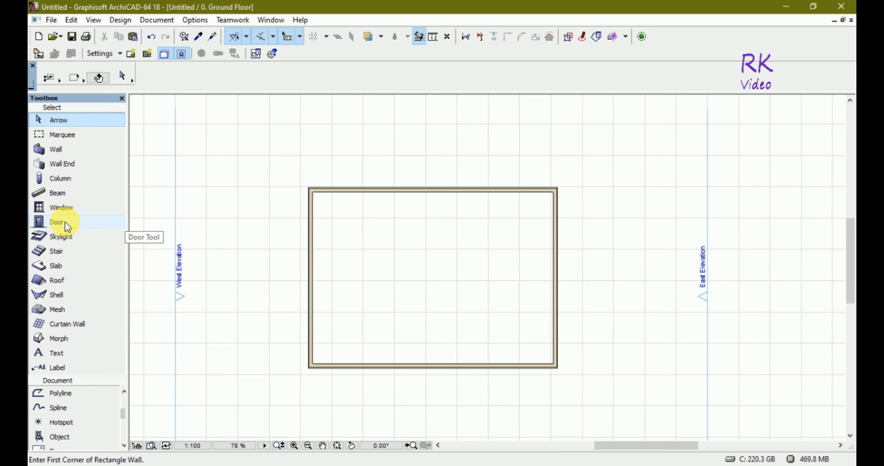
# Place a 900 by 2100 door near the middle of the lower wall, opening into the room.
pyautogui.click(56, 222)
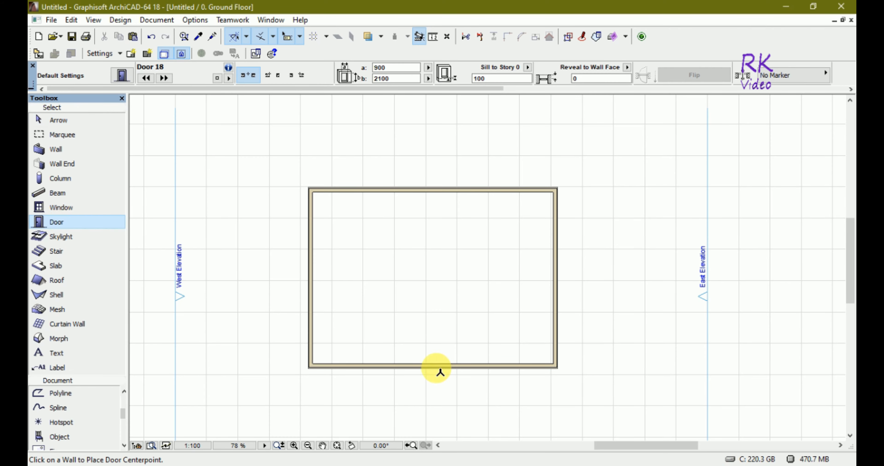
pyautogui.click(428, 366)
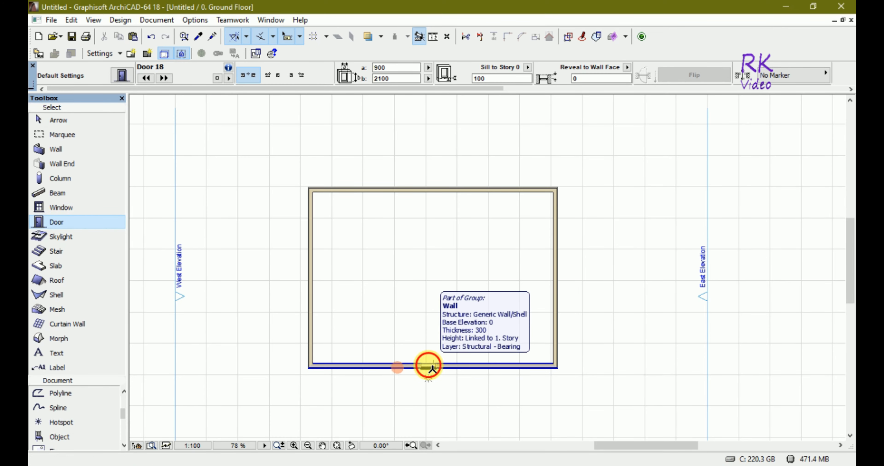
pyautogui.click(435, 335)
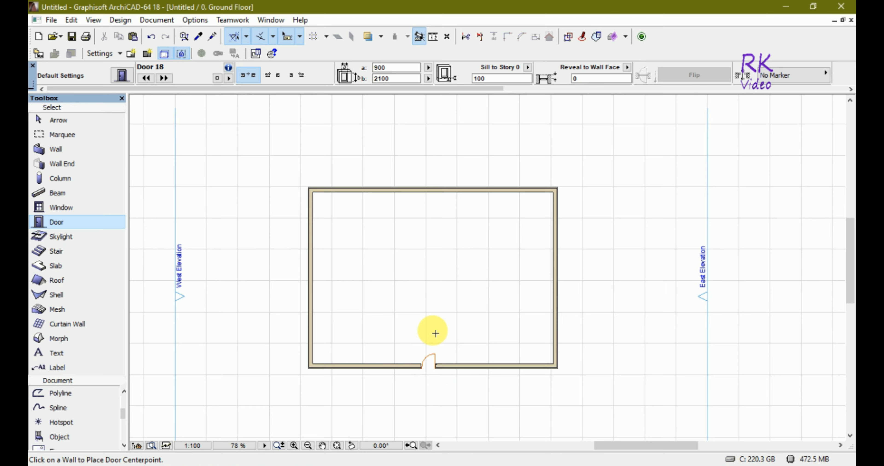
pyautogui.press('Escape')
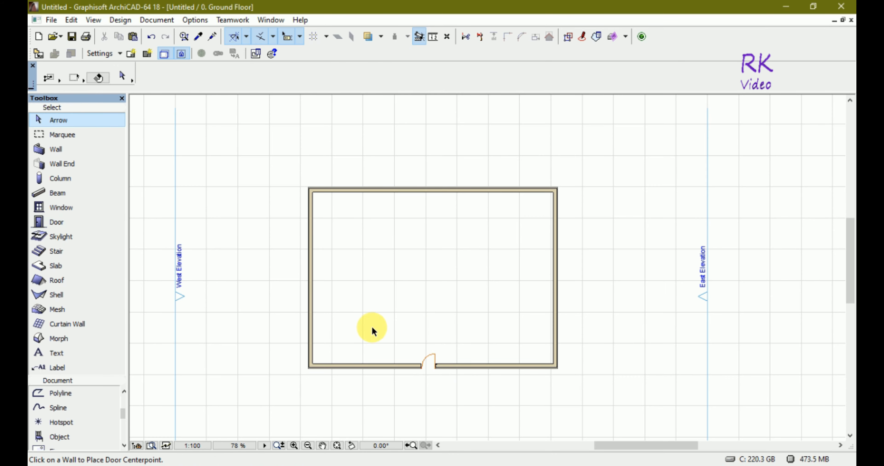
# Place a 900 by 1500 window in the lower wall between the door and the east corner, oriented towards the inside.
pyautogui.click(63, 208)
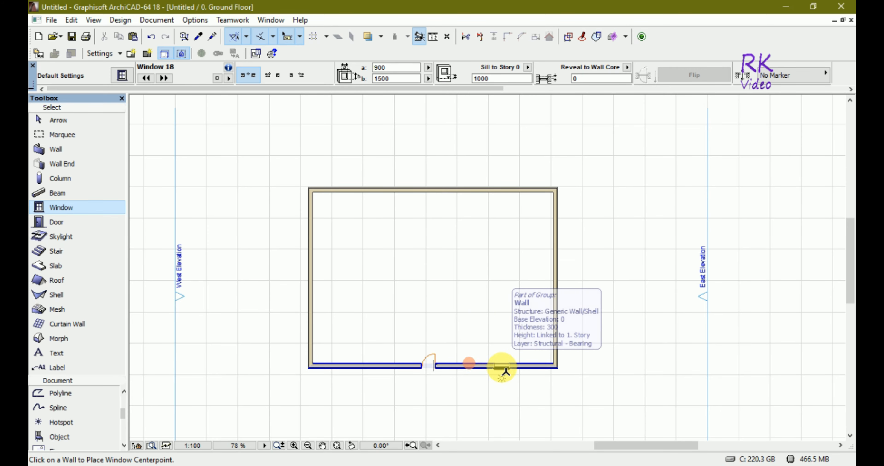
pyautogui.click(503, 365)
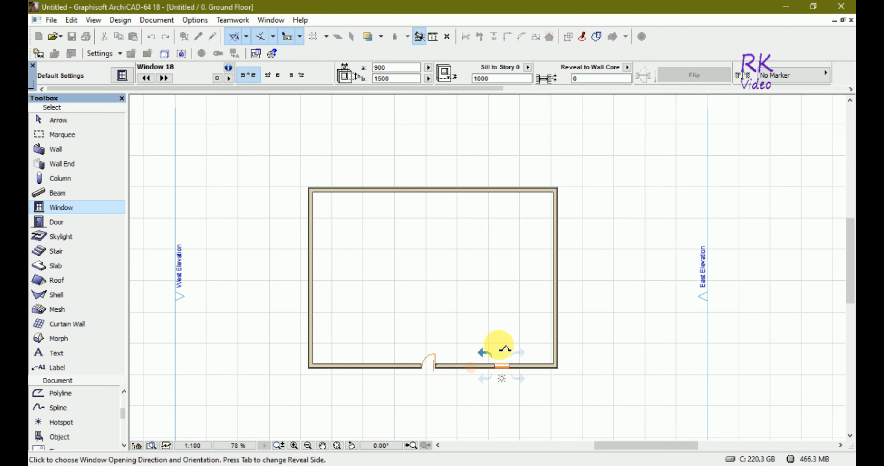
pyautogui.click(502, 347)
pyautogui.press('Escape')
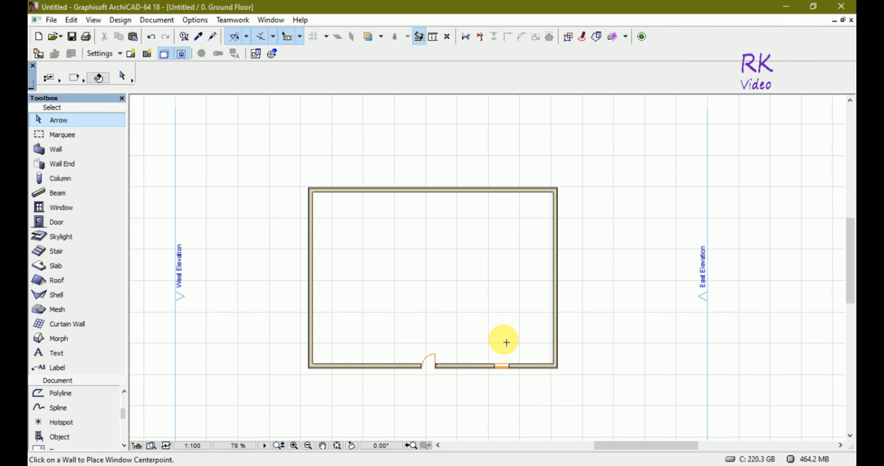
# Turn the maximized Ground Floor plan into a floating window beside the toolbox, showing the door and window.
pyautogui.click(843, 21)
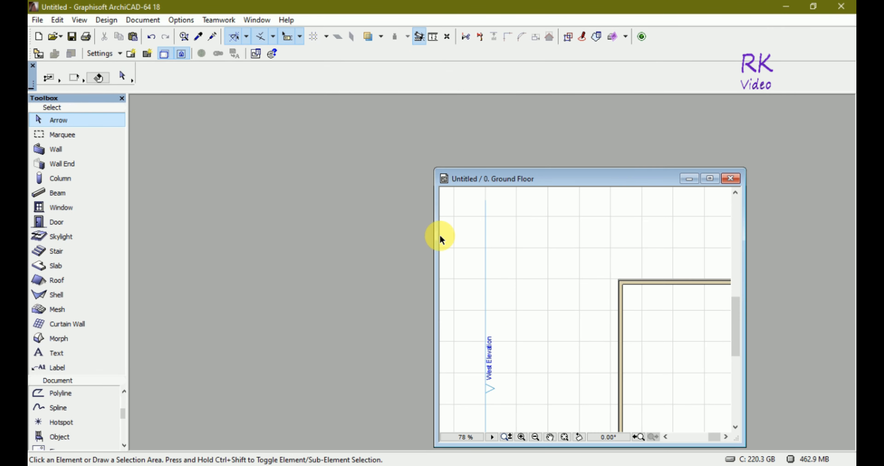
pyautogui.moveTo(596, 179); pyautogui.dragTo(268, 145)
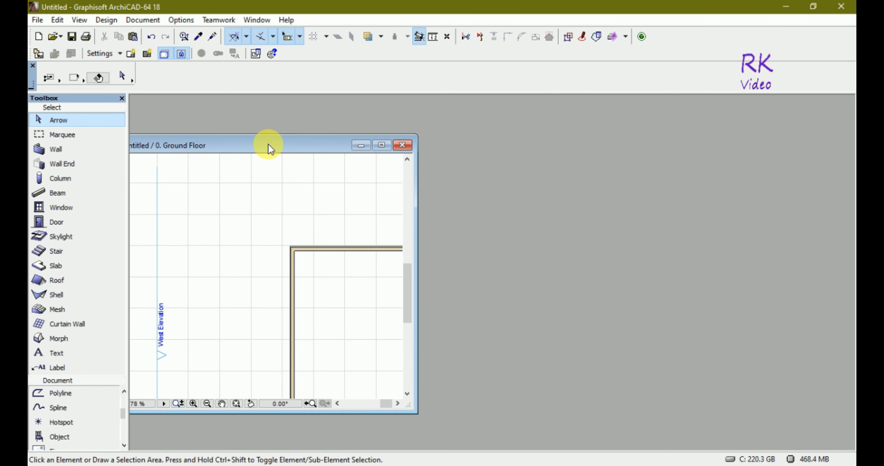
pyautogui.scroll(-5, 205, 252)
pyautogui.scroll(5, 292, 276)
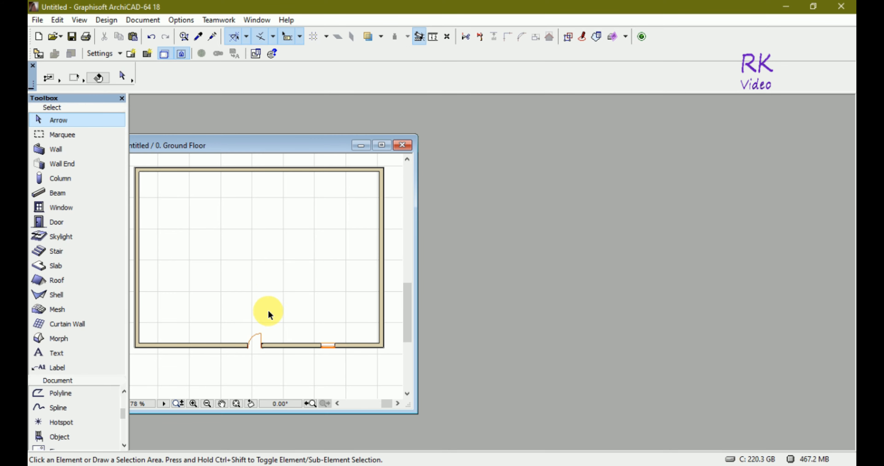
pyautogui.scroll(-1, 268, 311)
pyautogui.scroll(1, 279, 253)
pyautogui.scroll(-1, 279, 247)
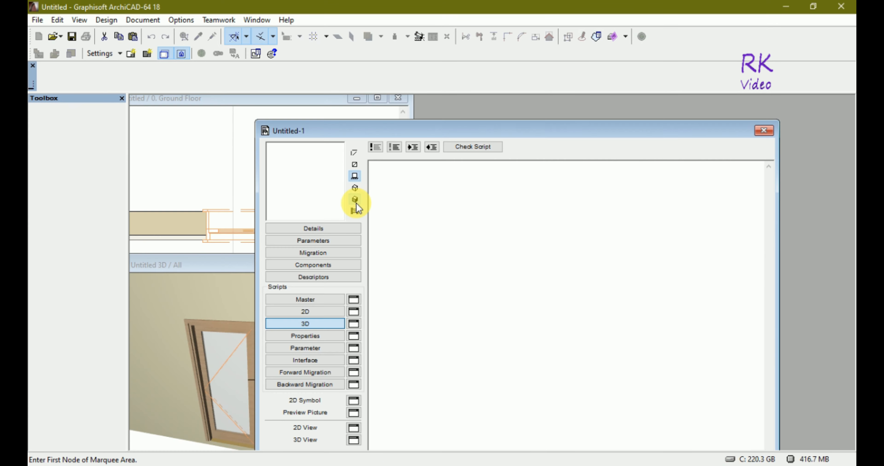
# Set the new library part's preview to shaded 3D and place its editor window beside the floor plan.
pyautogui.click(354, 199)
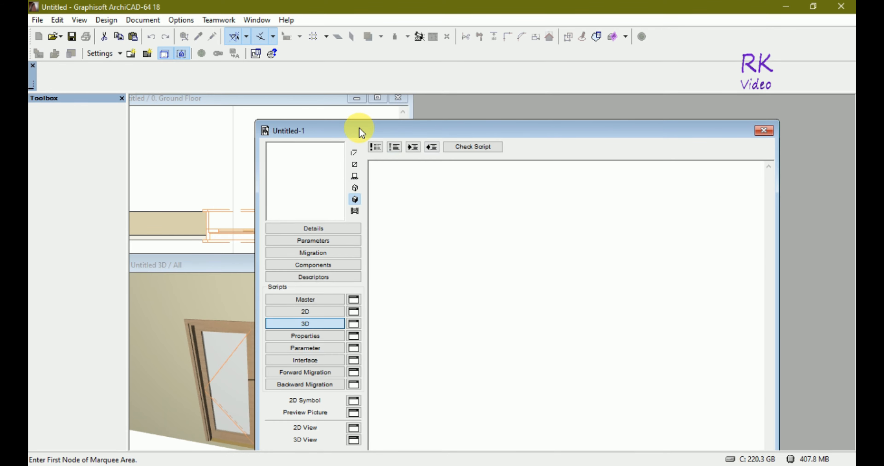
pyautogui.moveTo(359, 132); pyautogui.dragTo(501, 112)
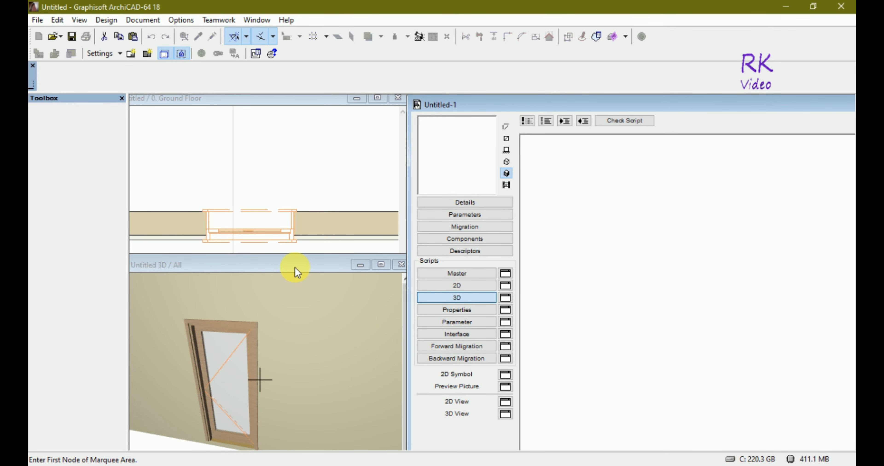
# Bring the Ground Floor plan to the front and inspect the window's plan symbol in the lower wall.
pyautogui.click(286, 180)
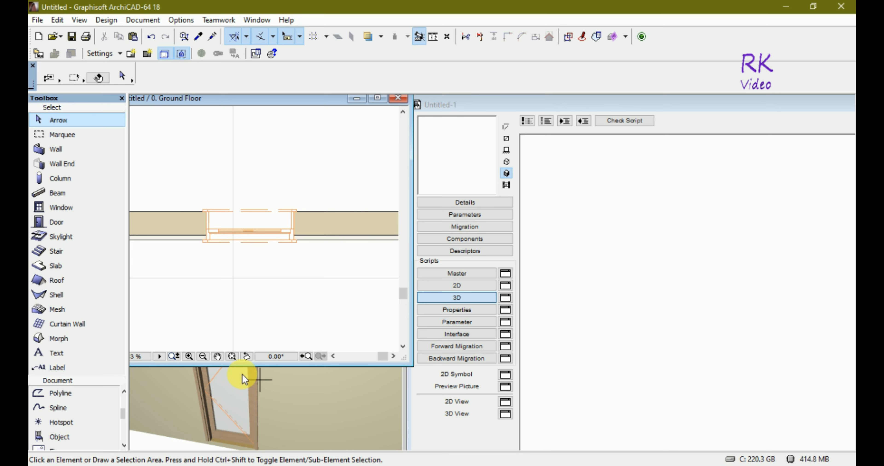
pyautogui.scroll(-5, 181, 211)
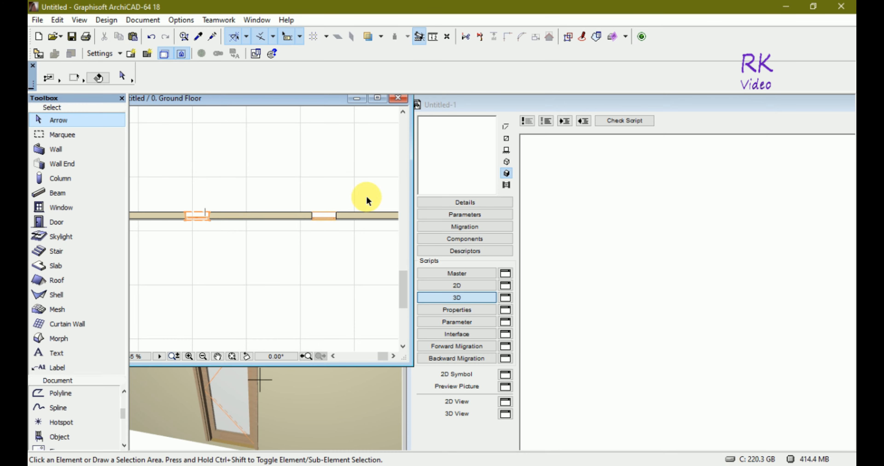
pyautogui.scroll(3, 366, 197)
pyautogui.scroll(4, 319, 213)
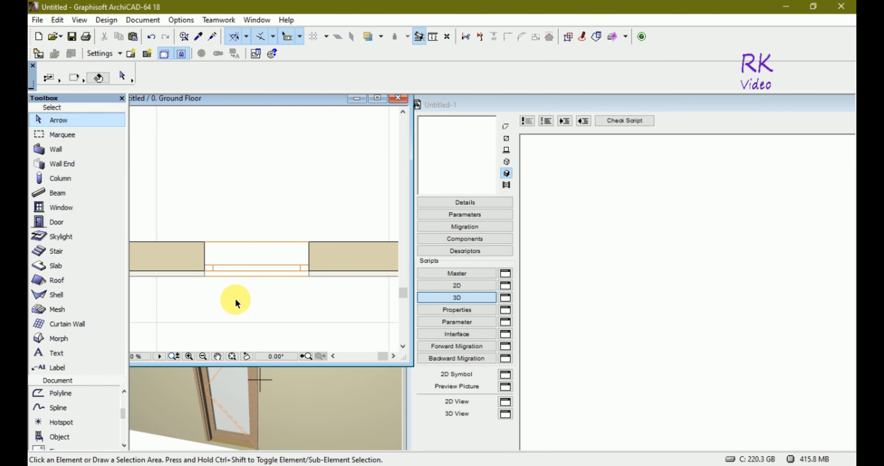
pyautogui.click(241, 275)
pyautogui.click(236, 284)
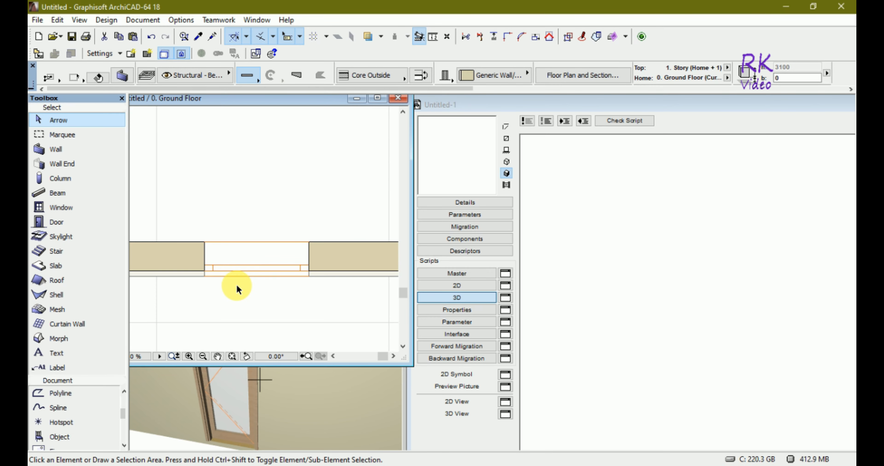
pyautogui.moveTo(242, 266)
pyautogui.mouseDown()
pyautogui.moveTo(237, 210)
pyautogui.moveTo(224, 214)
pyautogui.mouseUp()
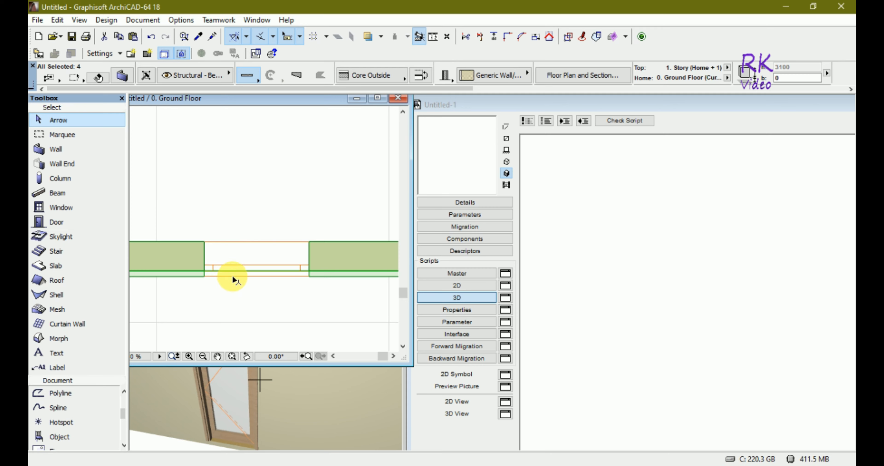
pyautogui.click(232, 276)
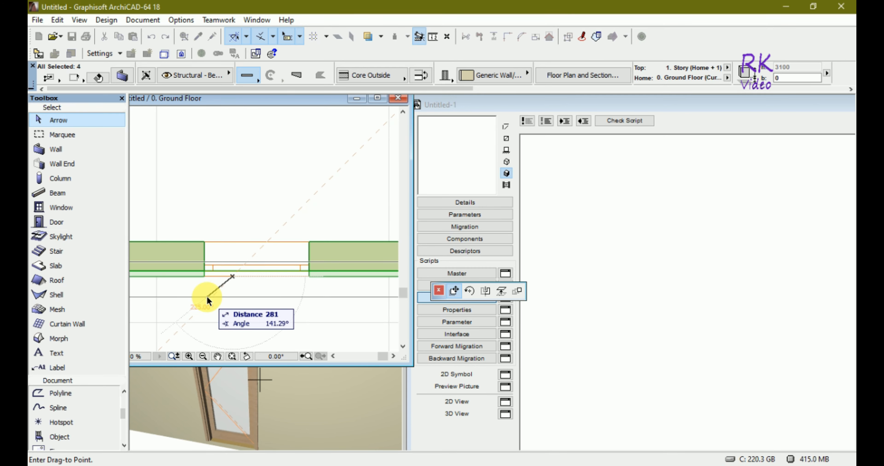
pyautogui.press('Escape')
pyautogui.press('Escape')
pyautogui.click(281, 278)
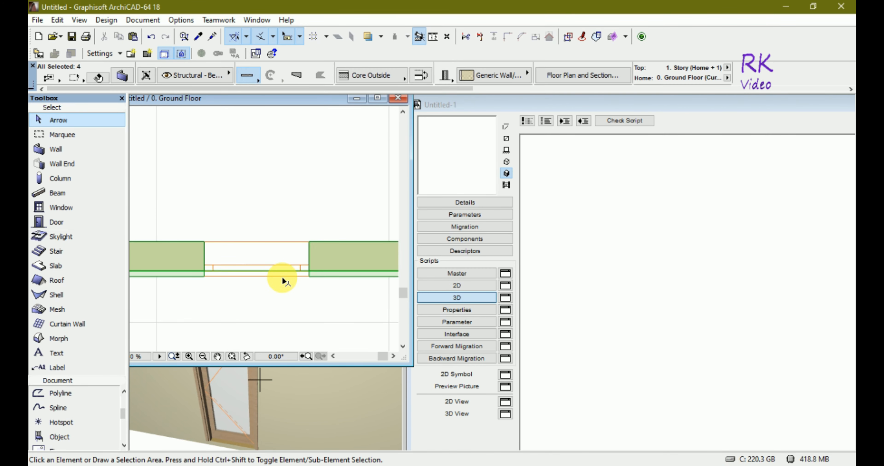
pyautogui.click(290, 298)
pyautogui.scroll(3, 272, 254)
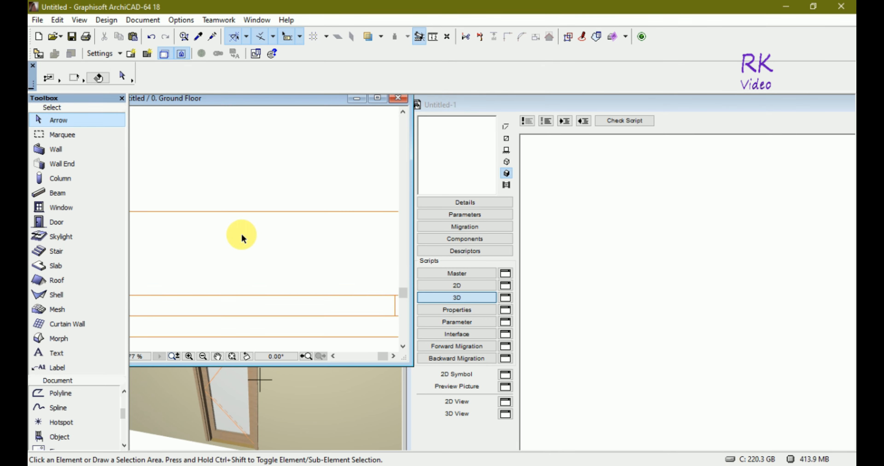
pyautogui.click(260, 212)
pyautogui.click(260, 212)
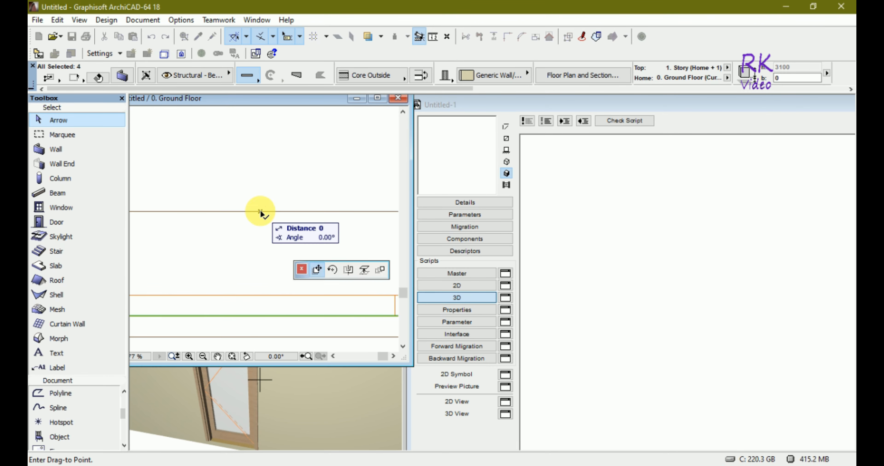
pyautogui.press('Escape')
pyautogui.scroll(-2, 250, 213)
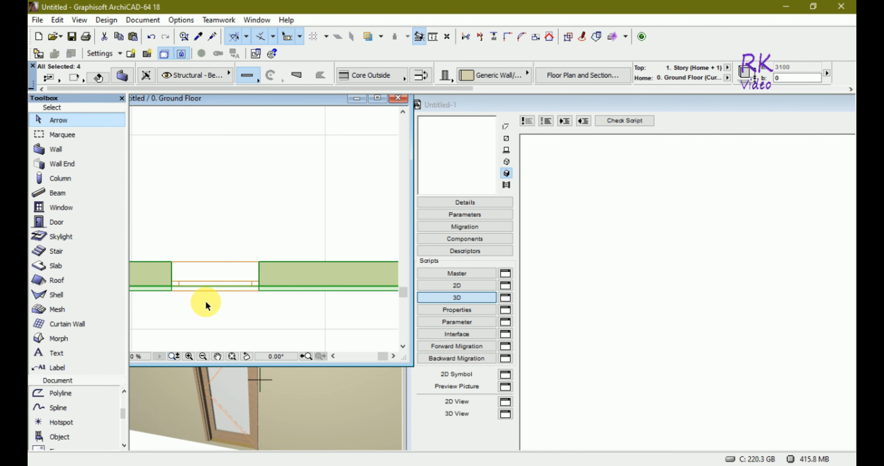
pyautogui.click(227, 322)
pyautogui.click(257, 286)
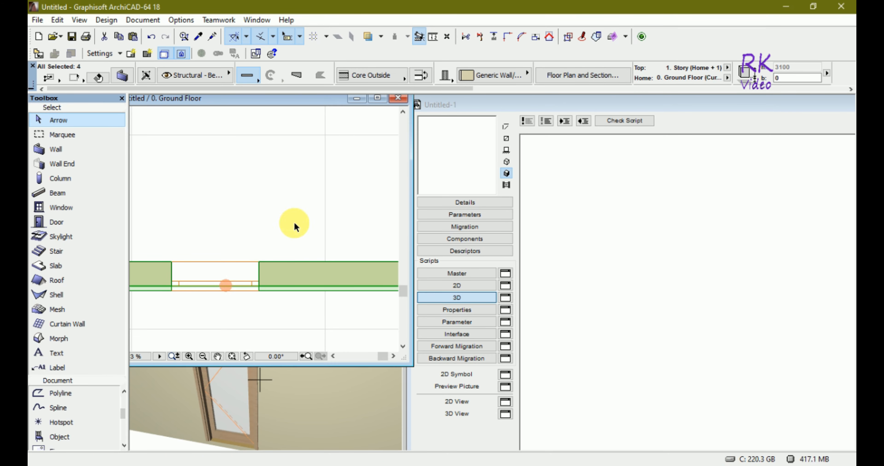
pyautogui.click(309, 212)
pyautogui.moveTo(309, 213); pyautogui.dragTo(227, 310)
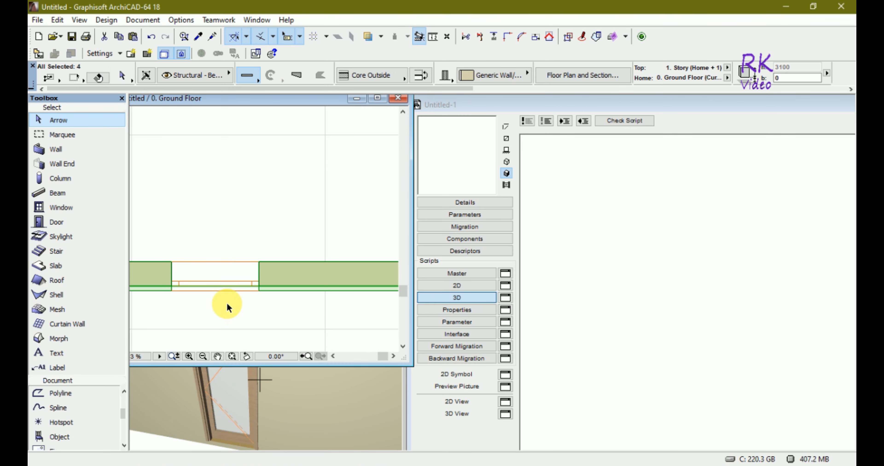
pyautogui.click(228, 290)
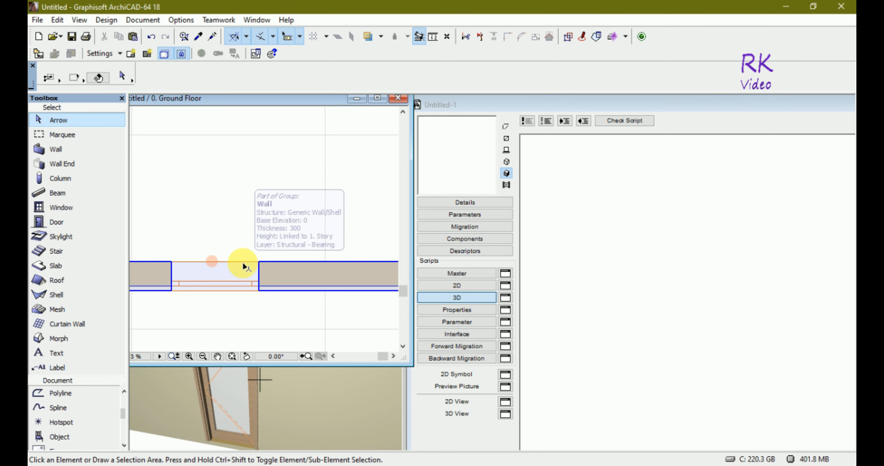
pyautogui.click(243, 267)
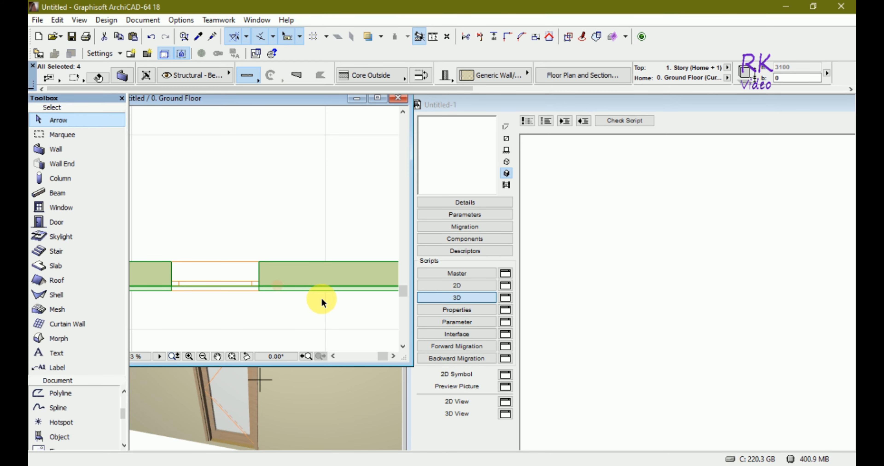
pyautogui.click(325, 324)
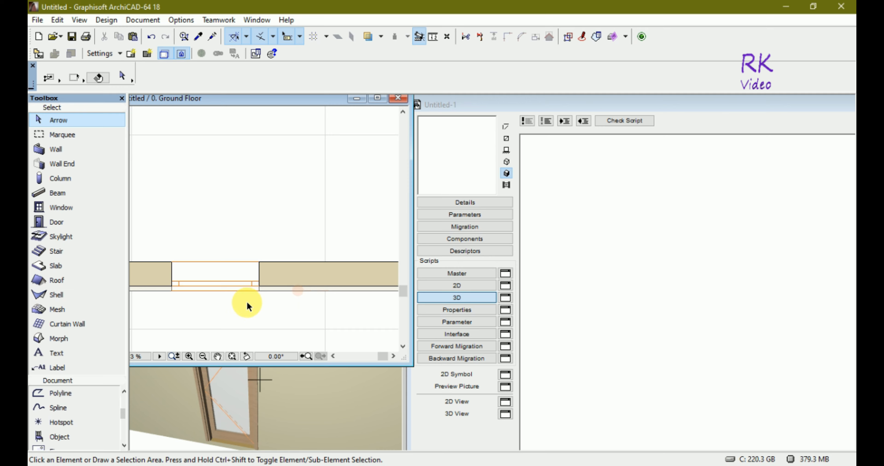
pyautogui.click(314, 190)
pyautogui.scroll(-2, 314, 238)
pyautogui.scroll(-2, 313, 285)
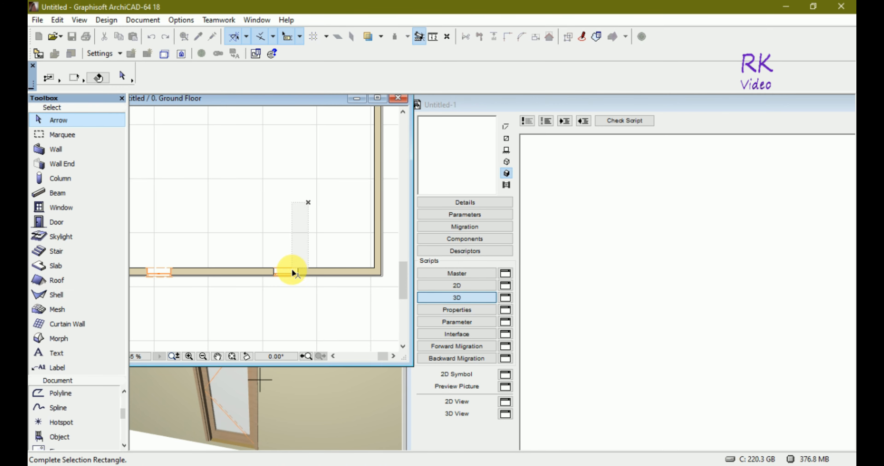
pyautogui.click(292, 225)
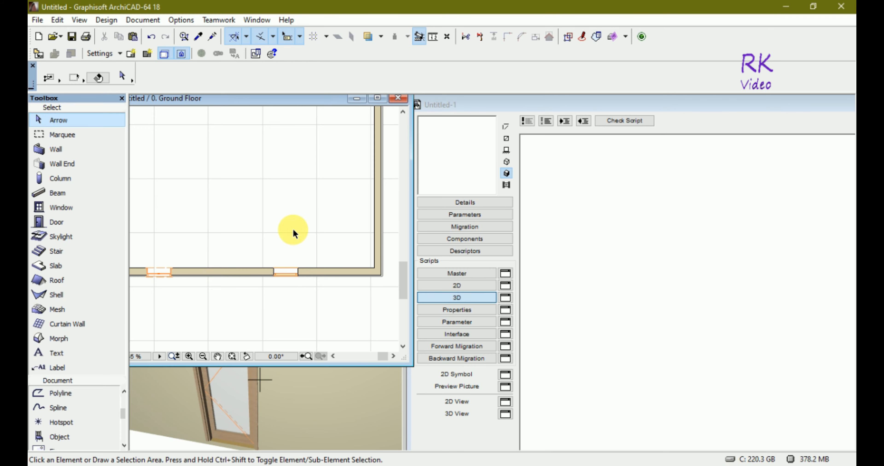
# Select the 900 by 1500 window in the lower wall and convert it to morphs.
pyautogui.click(279, 270)
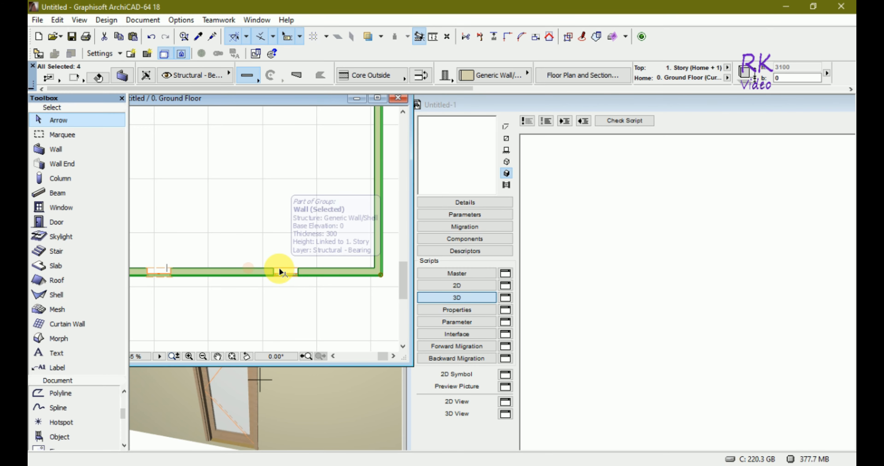
pyautogui.click(279, 291)
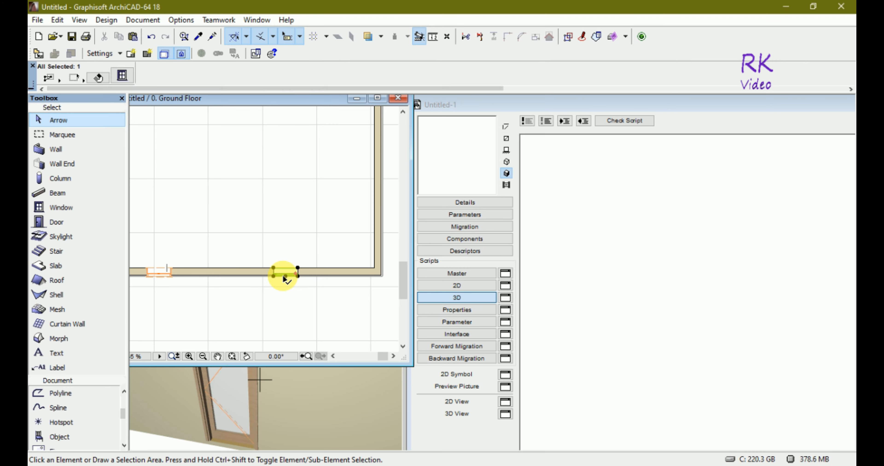
pyautogui.click(286, 273)
pyautogui.scroll(5, 246, 266)
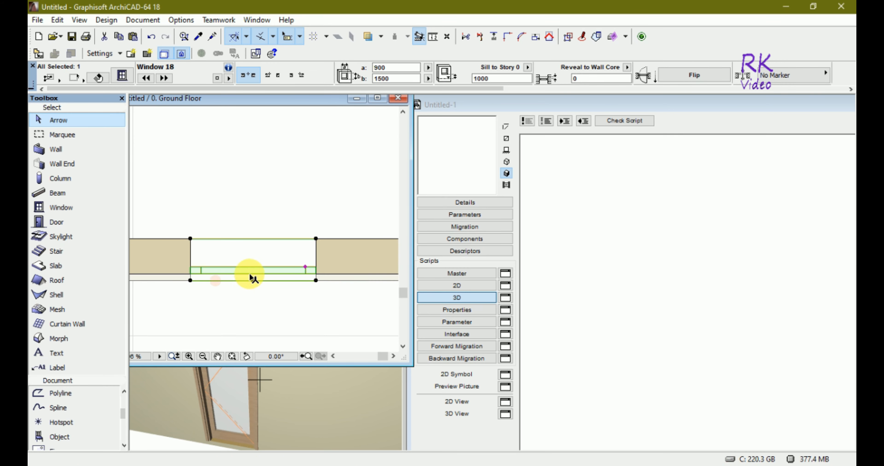
pyautogui.rightClick(249, 271)
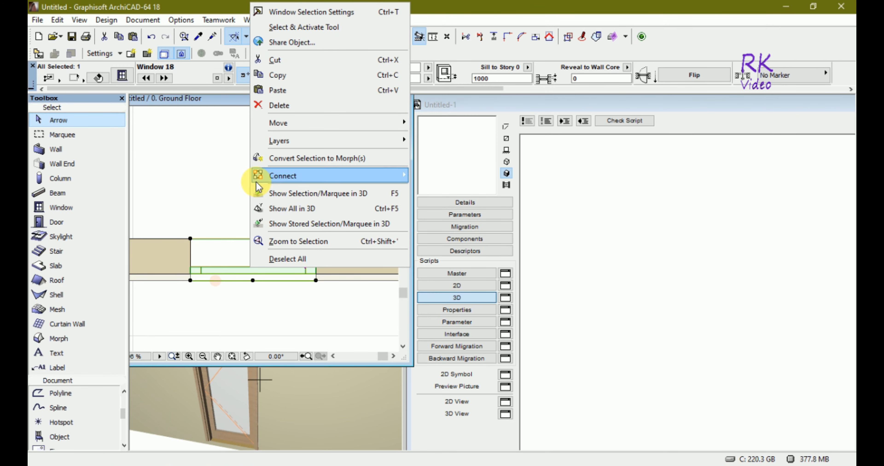
pyautogui.click(268, 167)
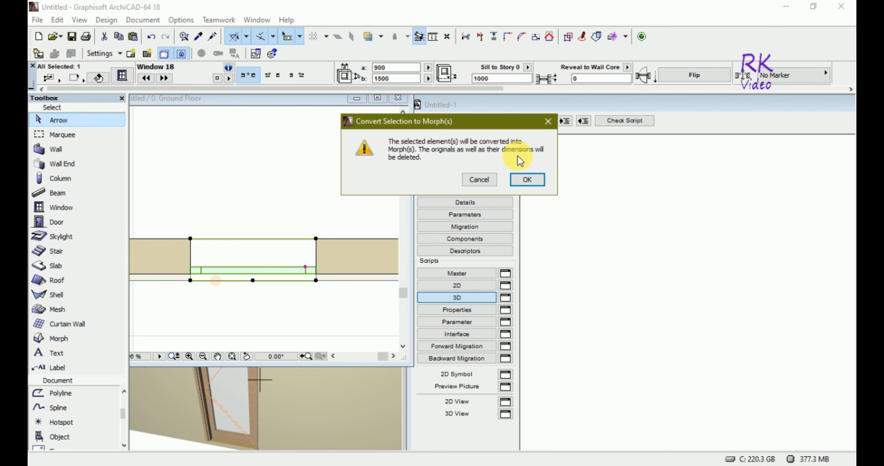
pyautogui.click(527, 180)
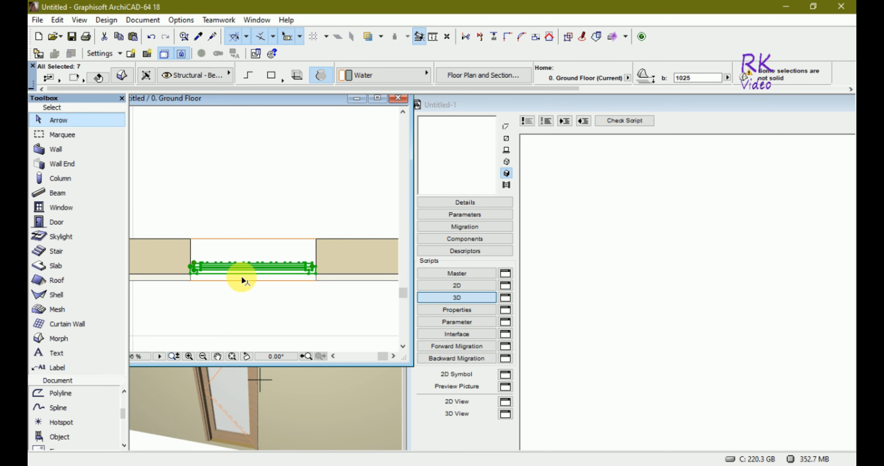
# Transfer the selected window morphs from the floor plan into the library part's 3D script as GDL code and refresh the preview.
pyautogui.click(246, 267)
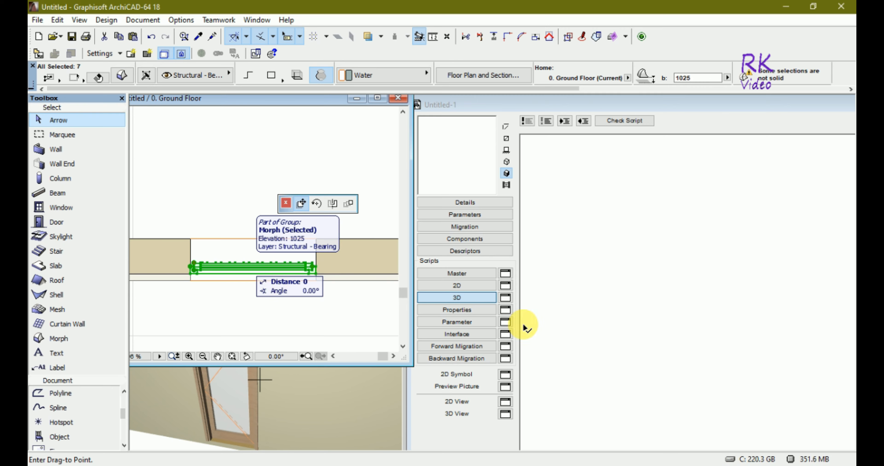
pyautogui.click(627, 315)
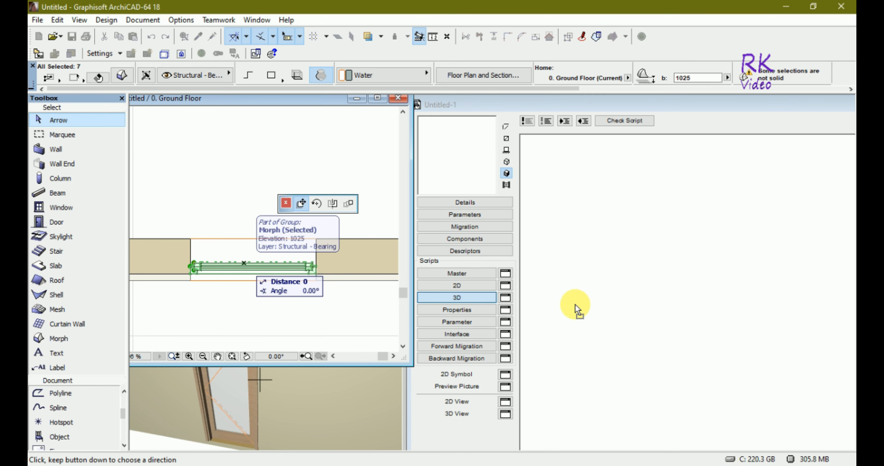
pyautogui.hotkey('ctrl', 'v')
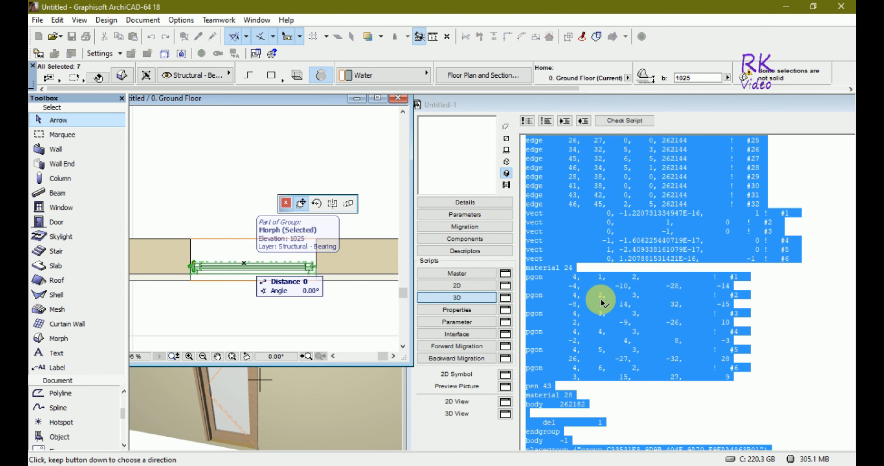
pyautogui.click(613, 235)
pyautogui.click(506, 166)
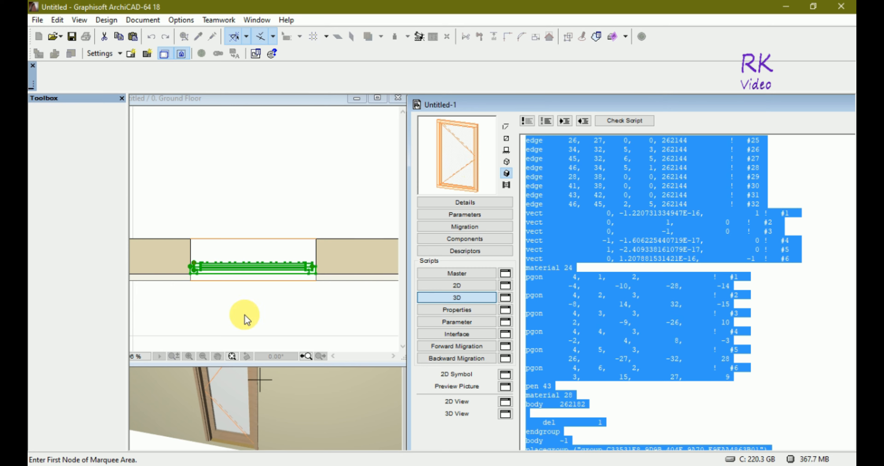
# Bring the project's 3D window to the front and examine the converted window in the wall.
pyautogui.click(335, 417)
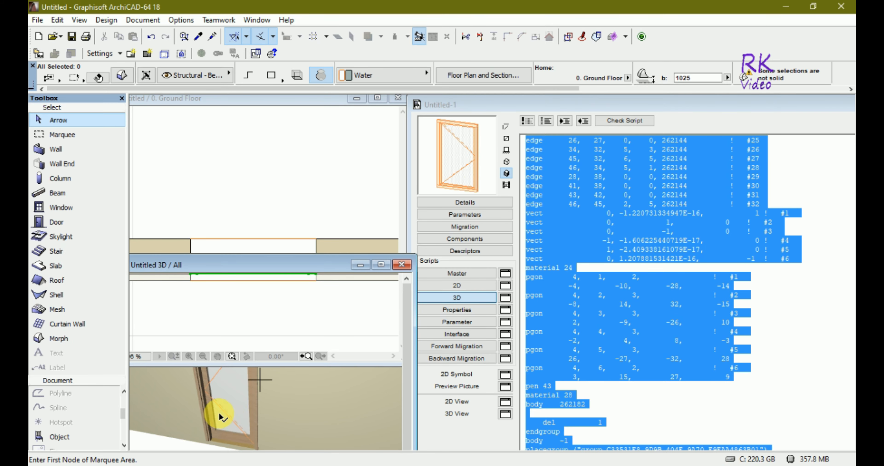
pyautogui.scroll(-7, 180, 386)
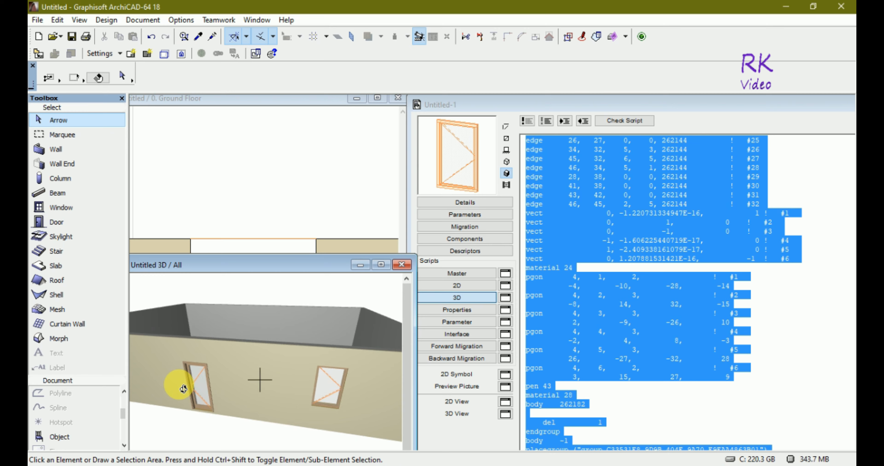
pyautogui.scroll(5, 290, 380)
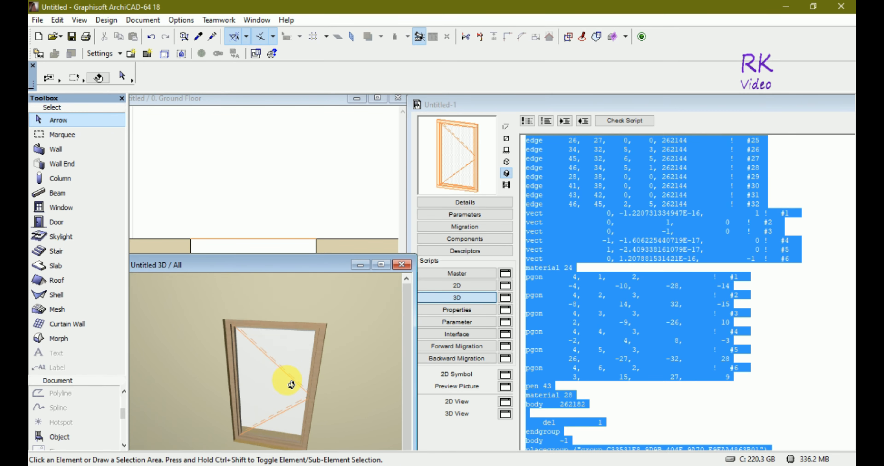
pyautogui.keyDown('shift'); pyautogui.moveTo(325, 388); pyautogui.dragTo(307, 437, button='middle'); pyautogui.keyUp('shift')
pyautogui.scroll(3, 306, 440)
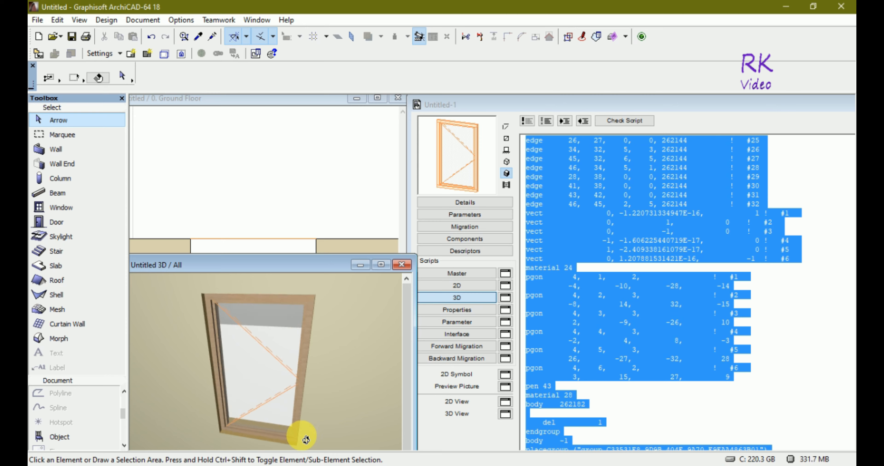
# Deselect the window morphs in the Ground Floor plan and bring the project's 3D window back to the front.
pyautogui.click(258, 147)
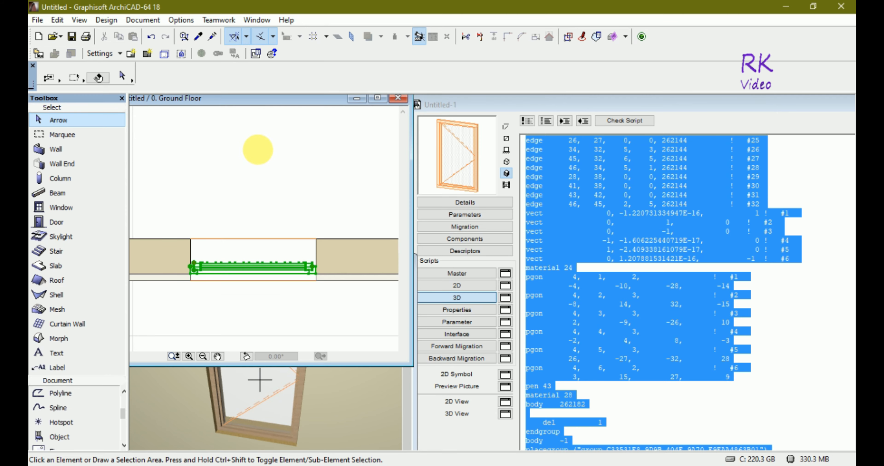
pyautogui.scroll(-2, 231, 173)
pyautogui.scroll(4, 227, 226)
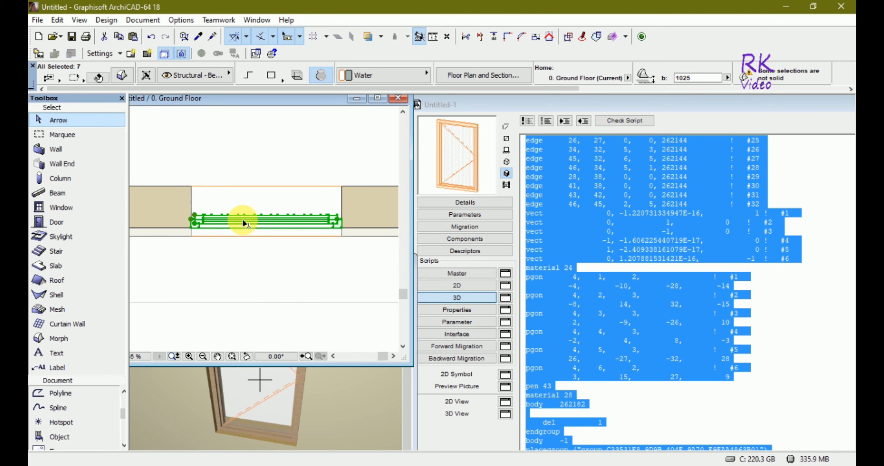
pyautogui.click(268, 292)
pyautogui.click(332, 421)
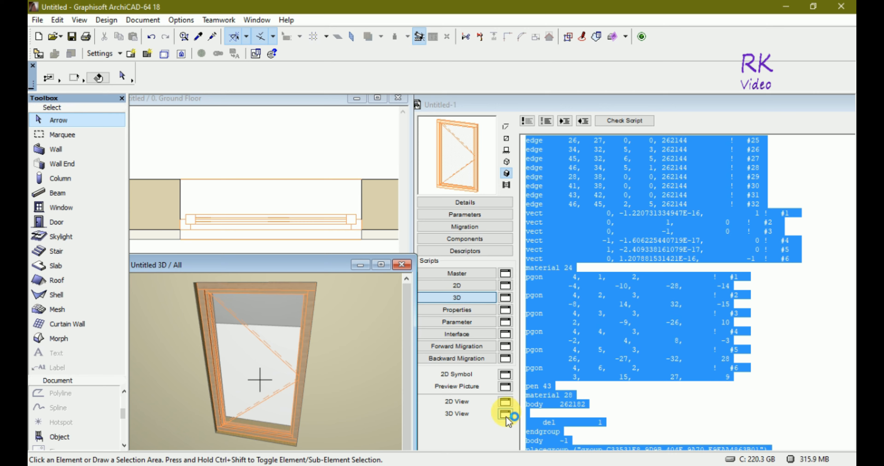
# Open the library part's 3D View and inspect the scripted window from both sides.
pyautogui.click(505, 414)
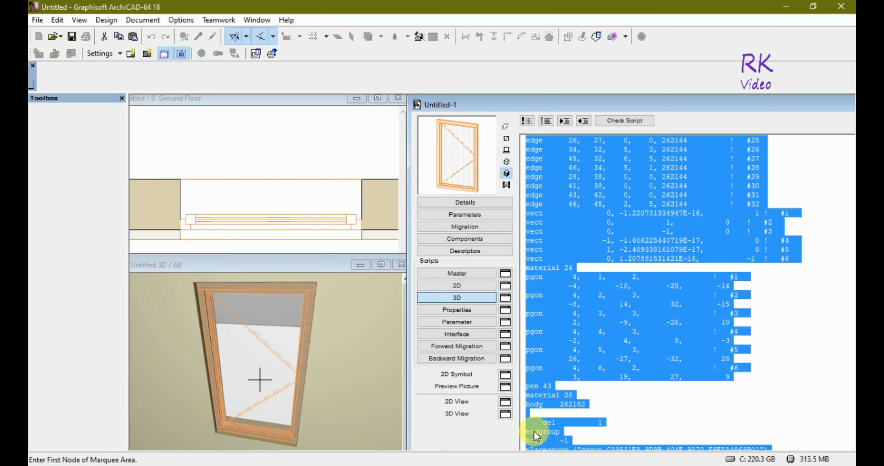
pyautogui.click(504, 414)
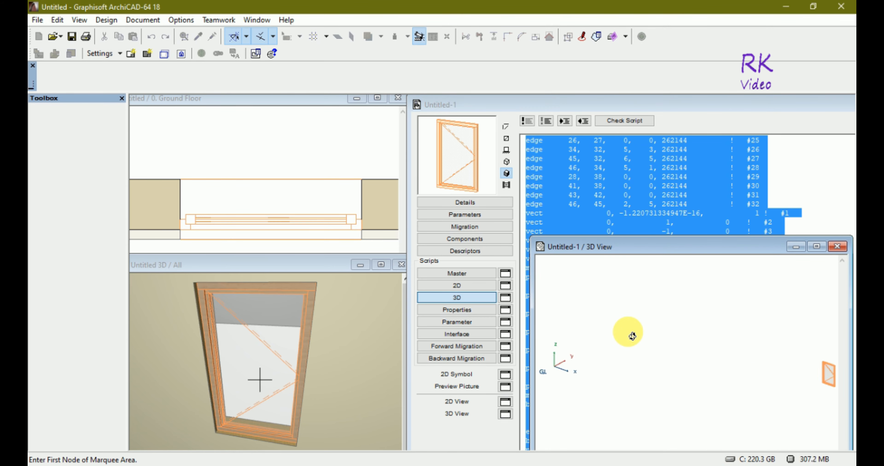
pyautogui.scroll(-1, 560, 343)
pyautogui.scroll(2, 806, 376)
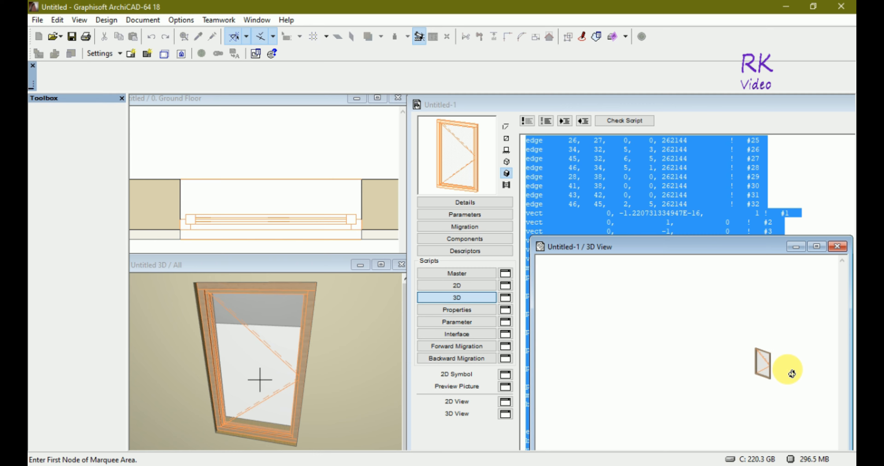
pyautogui.scroll(5, 791, 374)
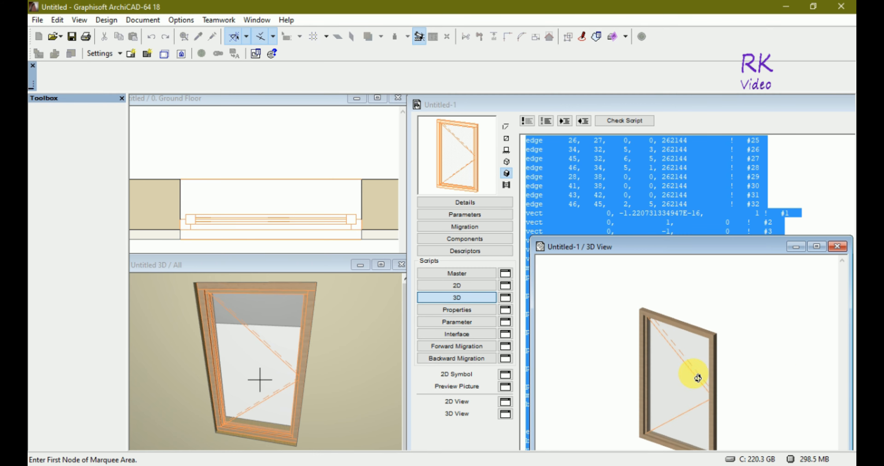
pyautogui.keyDown('shift'); pyautogui.moveTo(698, 378); pyautogui.dragTo(619, 349, button='middle'); pyautogui.keyUp('shift')
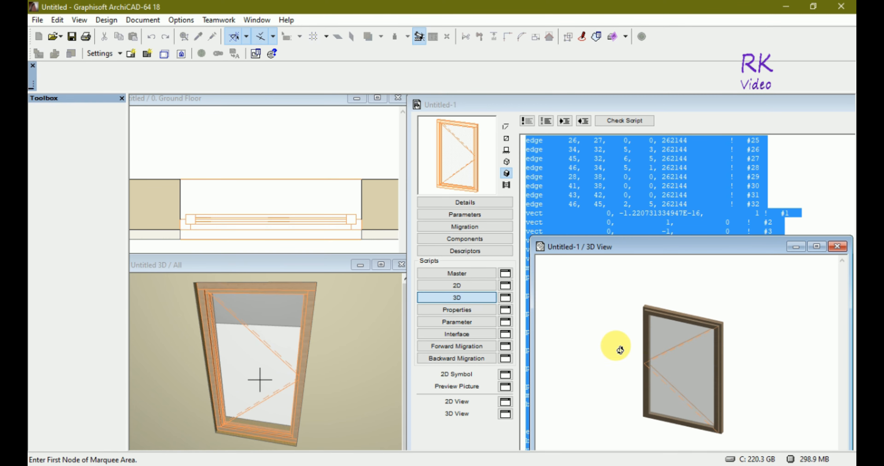
pyautogui.scroll(3, 700, 364)
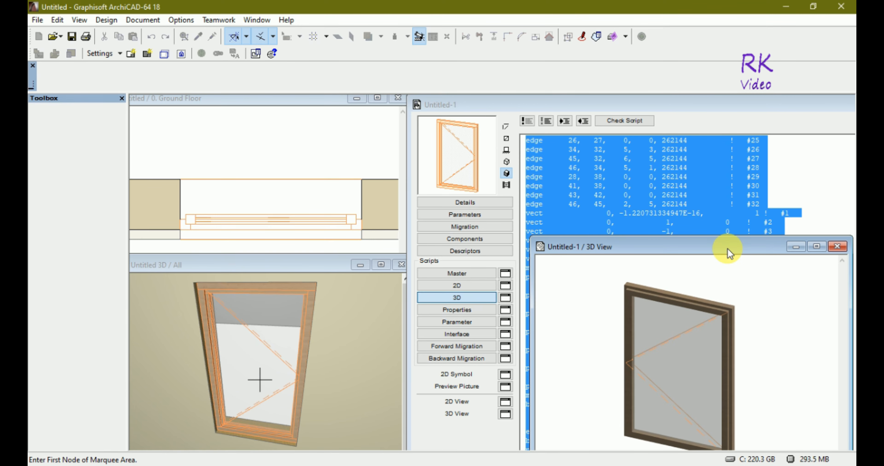
# Clear the text selection in the 3D script and shift the library part editor aside, bringing its 3D View to the front.
pyautogui.moveTo(727, 247); pyautogui.dragTo(724, 227)
pyautogui.click(783, 178)
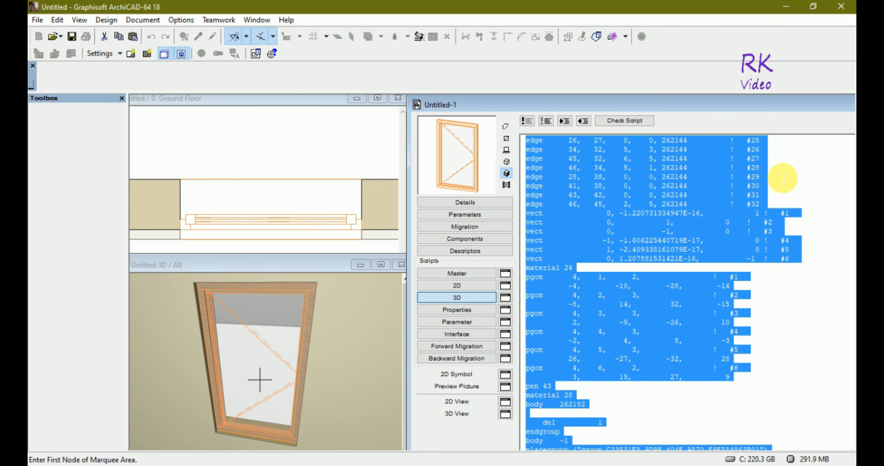
pyautogui.click(746, 186)
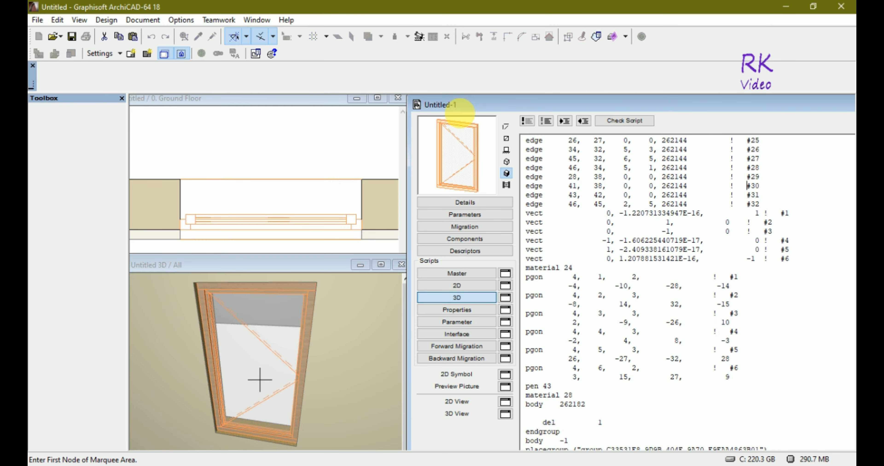
pyautogui.moveTo(467, 106); pyautogui.dragTo(601, 108)
pyautogui.click(533, 267)
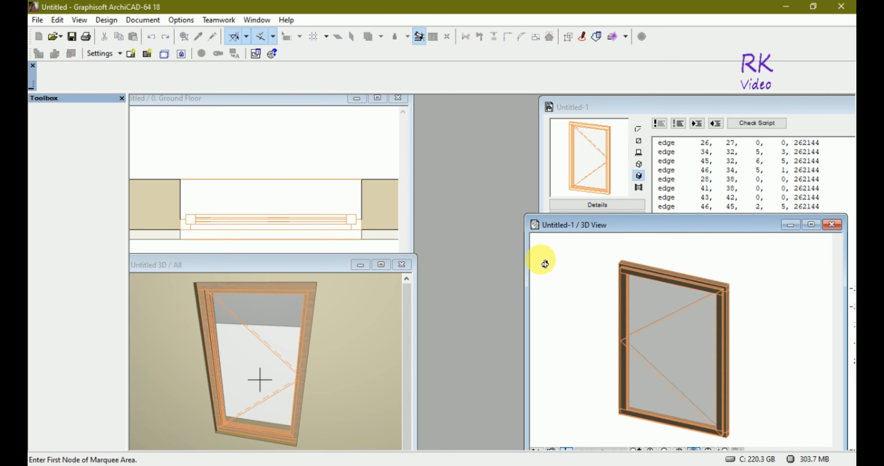
# Place the library part editor beside the floor plan, with its 3D View window over the lower part of the script.
pyautogui.moveTo(332, 264); pyautogui.dragTo(249, 262)
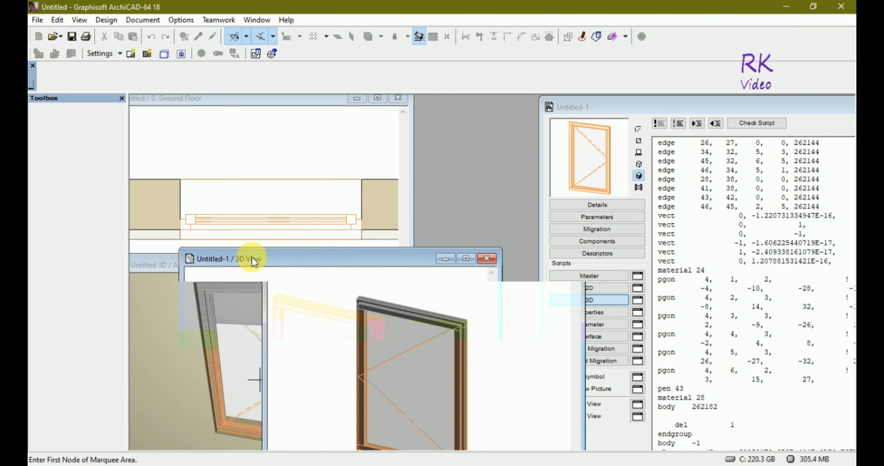
pyautogui.click(810, 104)
pyautogui.moveTo(810, 104); pyautogui.dragTo(687, 102)
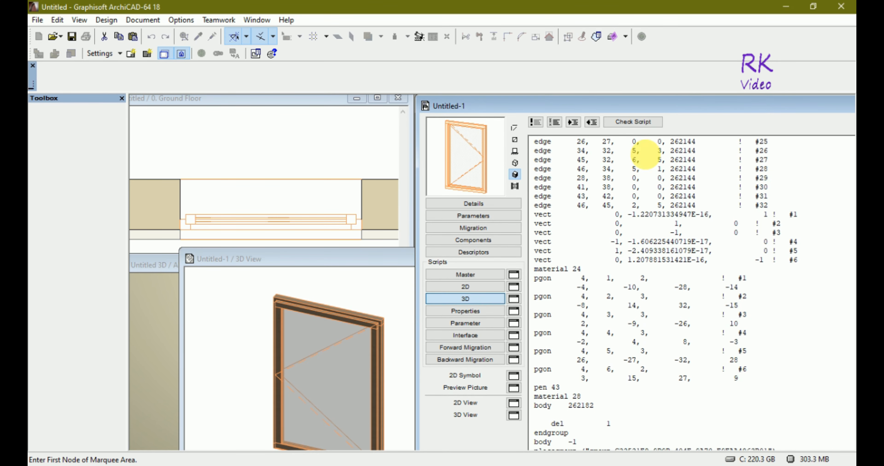
pyautogui.click(264, 259)
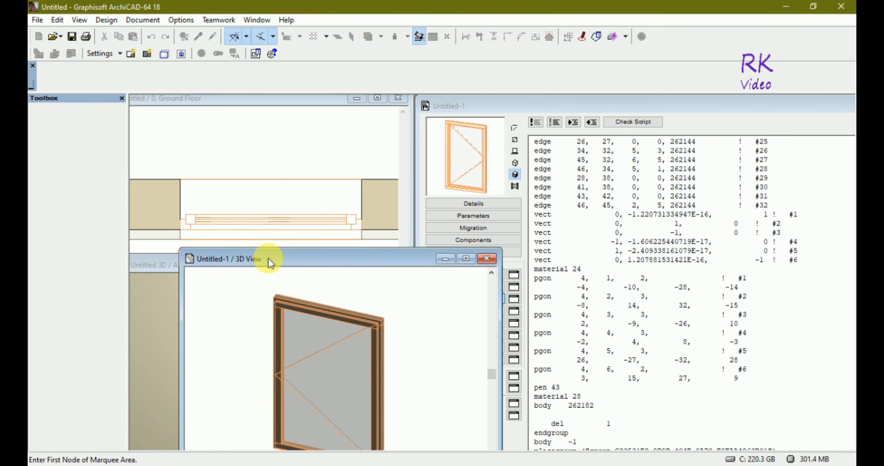
pyautogui.moveTo(283, 257); pyautogui.dragTo(613, 259)
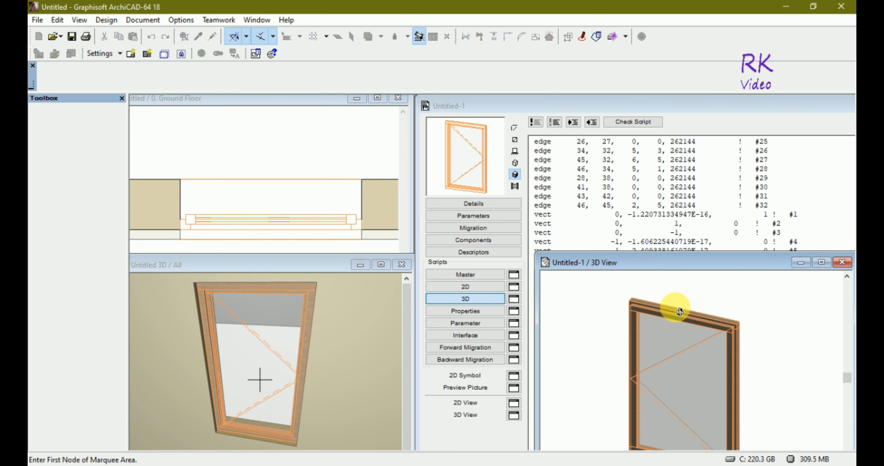
# Examine the whole scripted window, its frame and opening lines, in the library part's 3D View.
pyautogui.moveTo(679, 312); pyautogui.dragTo(733, 305)
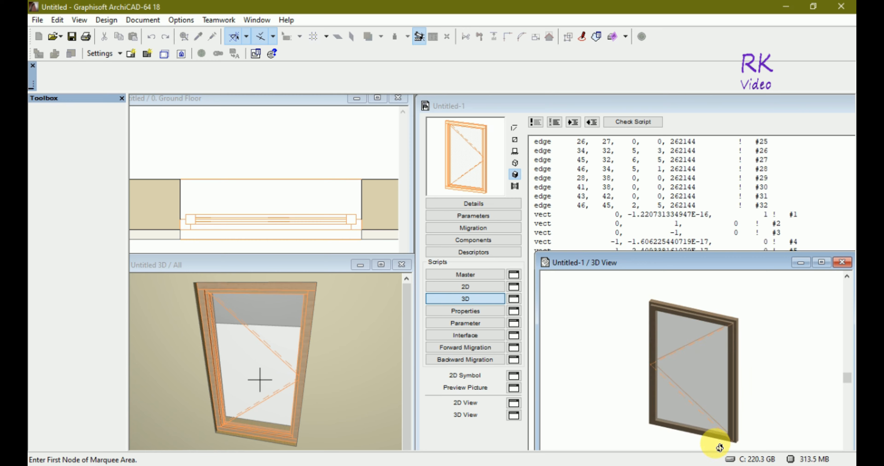
pyautogui.scroll(1, 715, 445)
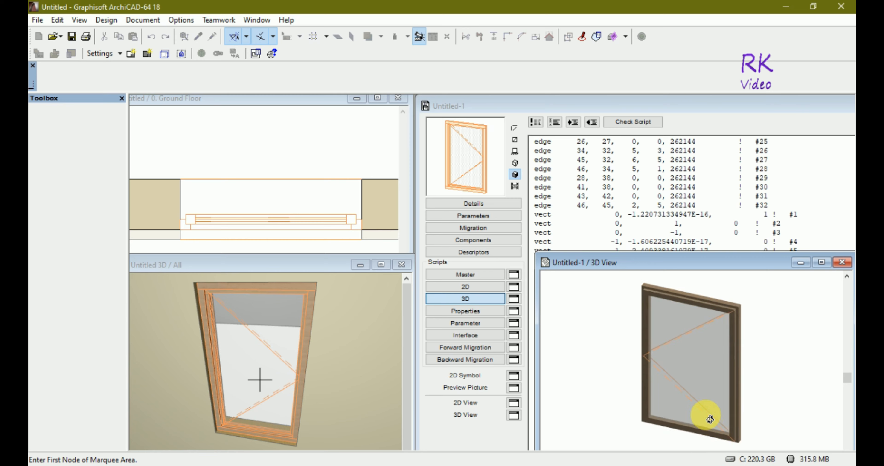
pyautogui.scroll(1, 710, 419)
pyautogui.scroll(-1, 710, 419)
pyautogui.scroll(1, 675, 365)
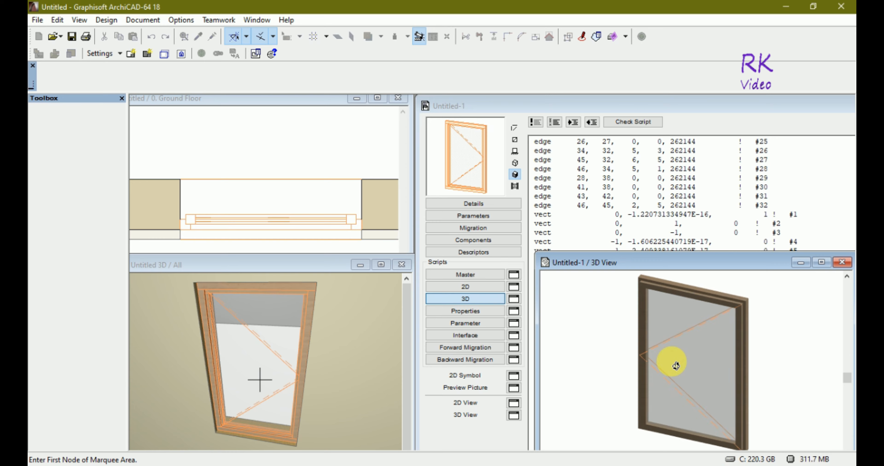
pyautogui.scroll(-1, 723, 352)
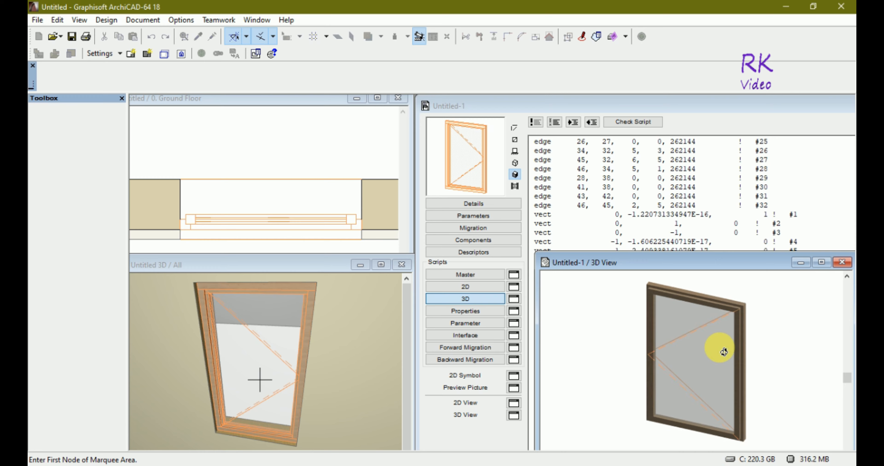